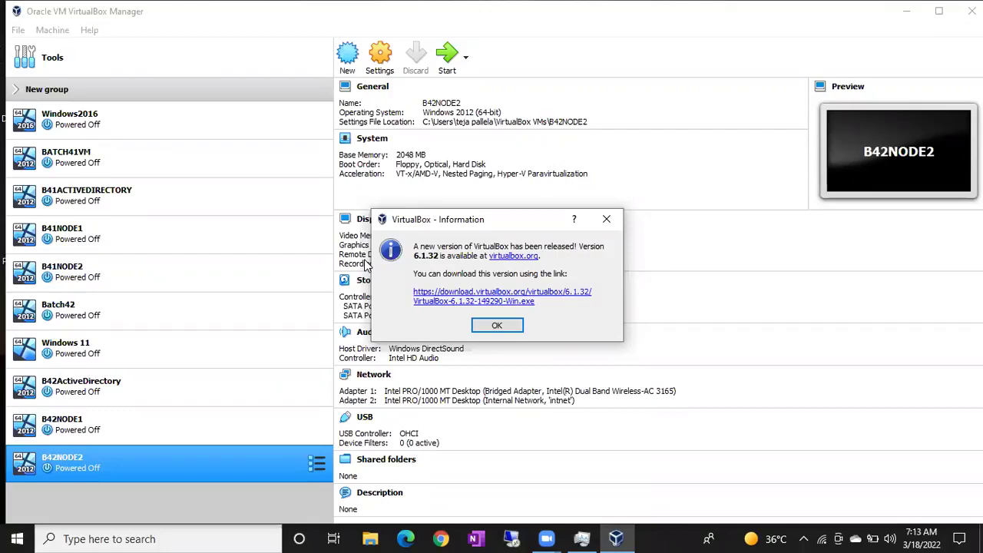
Start the B42ActiveDirectory virtual machine and dismiss its keyboard capture and mouse pointer integration notices
{"action": "left_click", "coordinate": [494, 325]}
{"action": "left_click", "coordinate": [140, 390]}
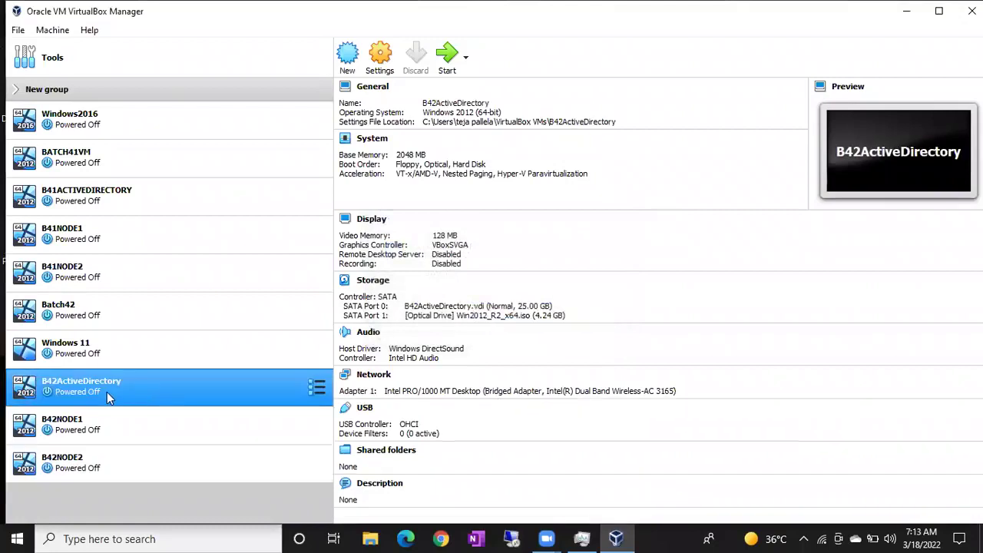
{"action": "double_click", "coordinate": [137, 388]}
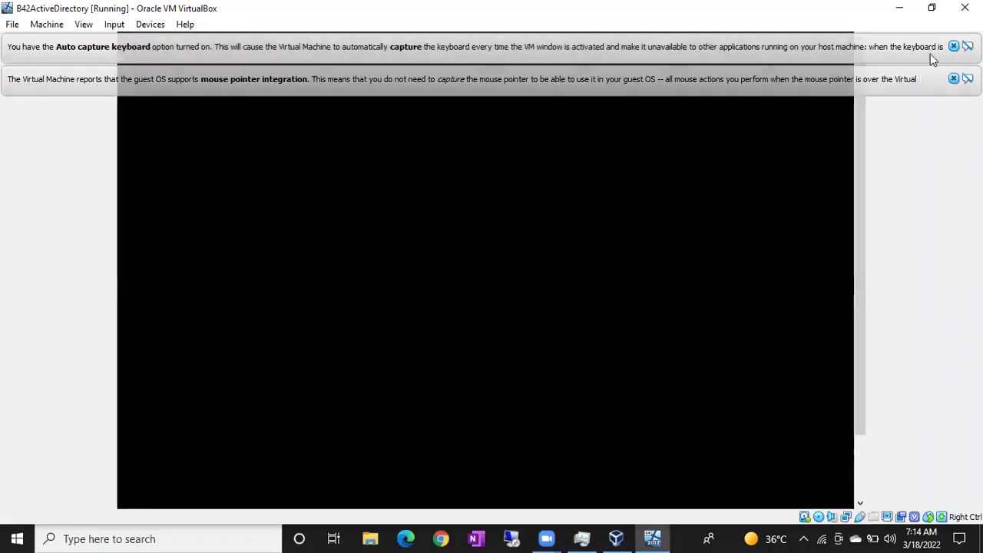
{"action": "left_click", "coordinate": [953, 78]}
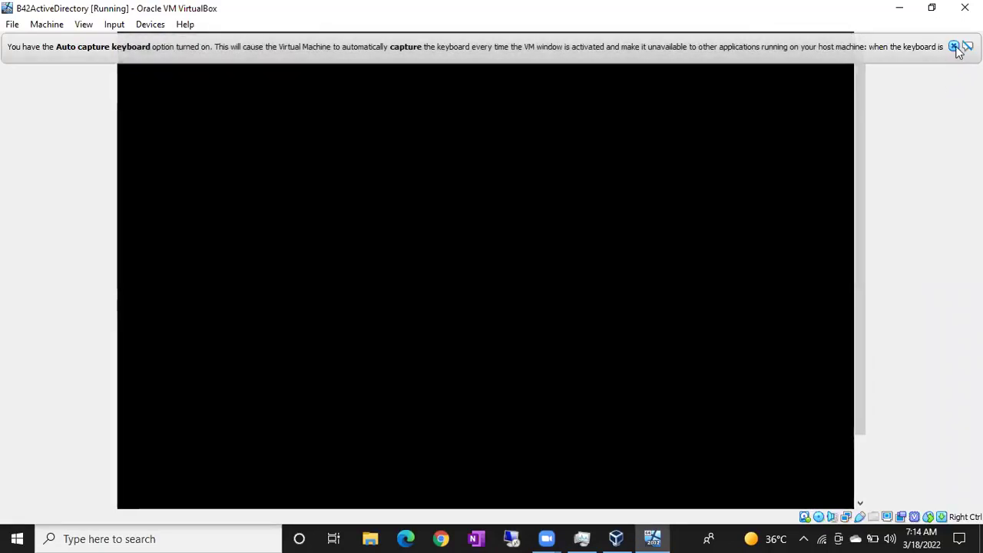
{"action": "left_click", "coordinate": [953, 46]}
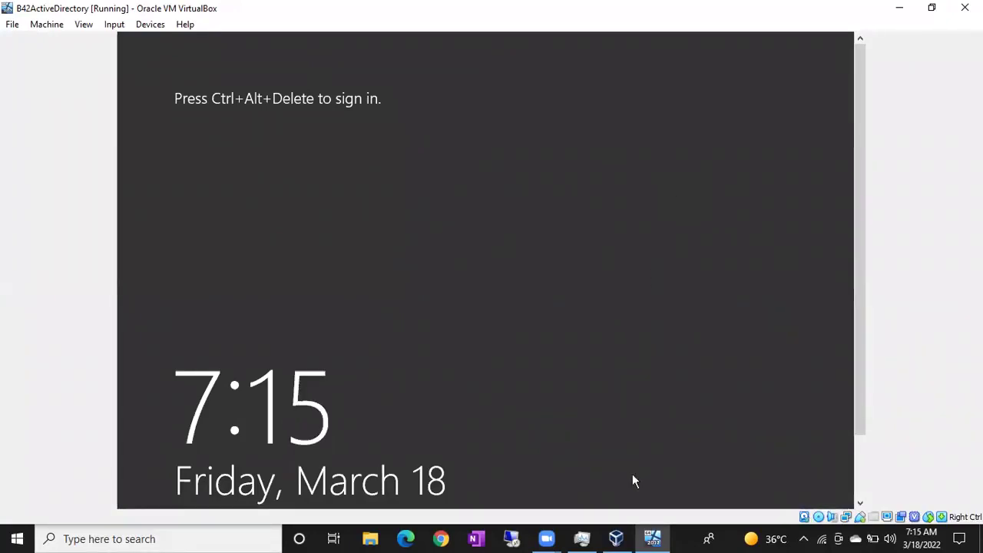
Return to the virtual machine manager and start B42NODE1 and B42NODE2
{"action": "left_click", "coordinate": [616, 538]}
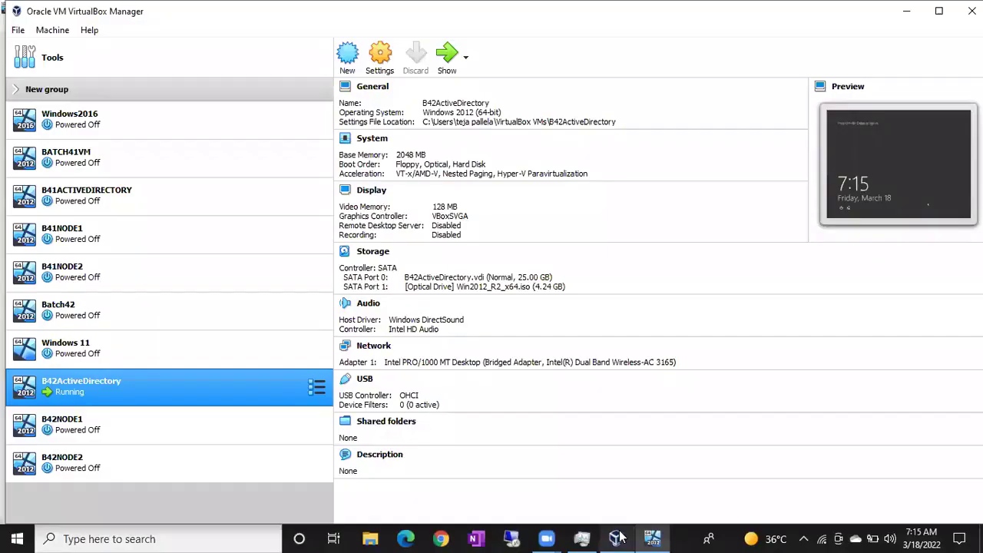
{"action": "left_click", "coordinate": [138, 424]}
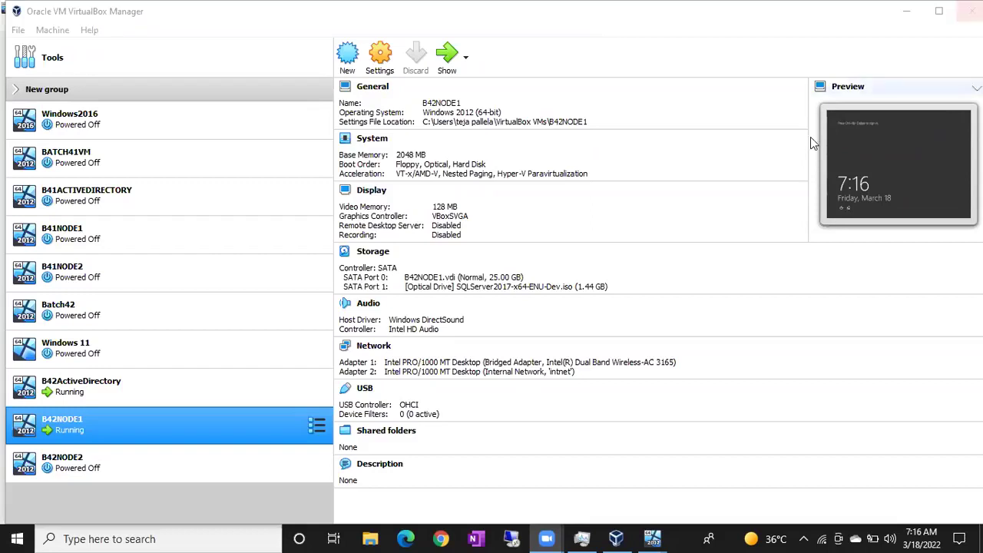
{"action": "left_click", "coordinate": [181, 458]}
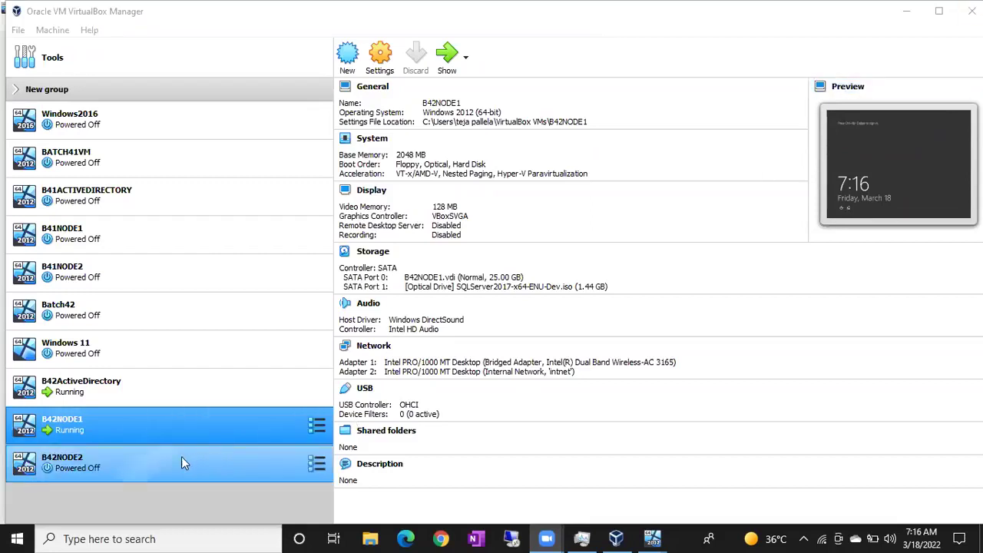
{"action": "double_click", "coordinate": [145, 463]}
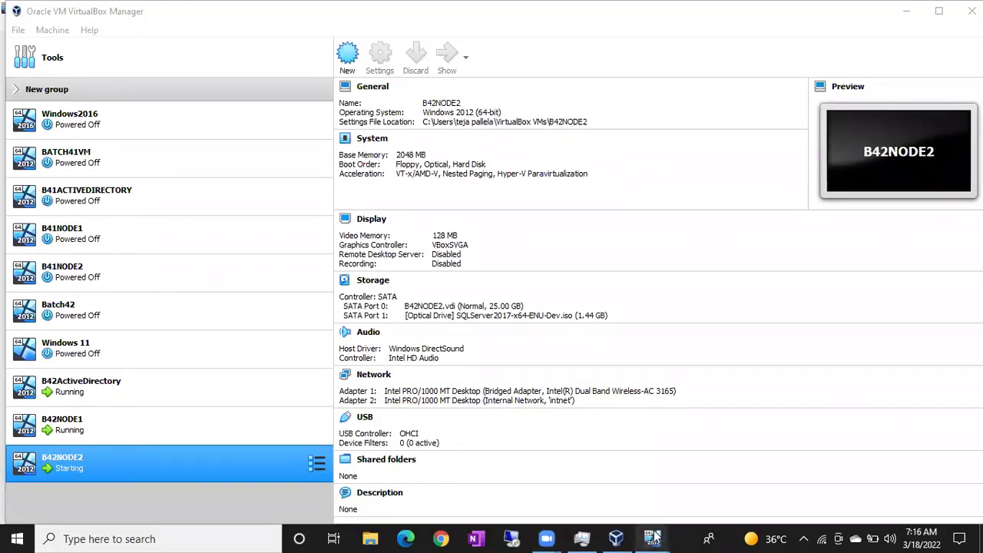
Open a blank Notepad document on the host machine using the Run command
{"action": "key", "text": "super+r"}
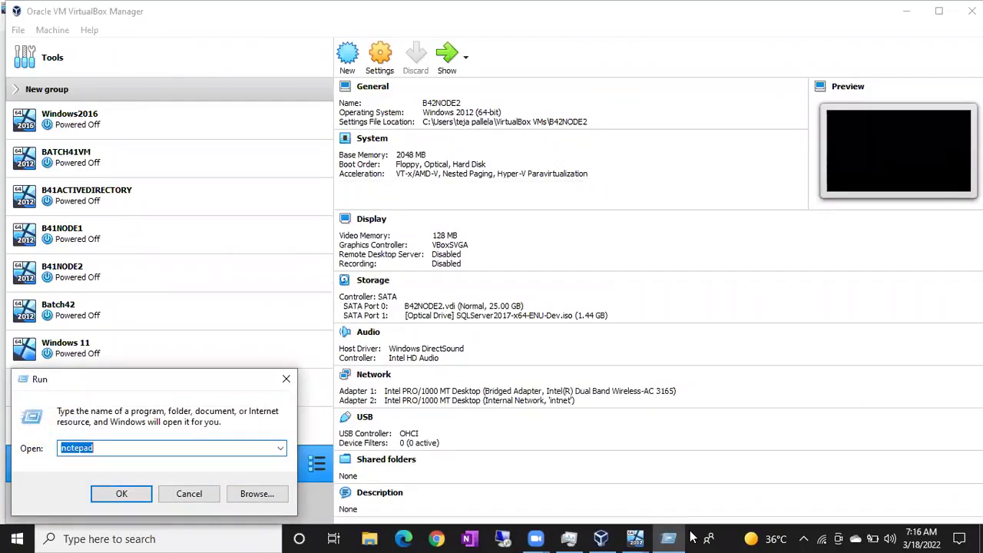
{"action": "type", "text": "no"}
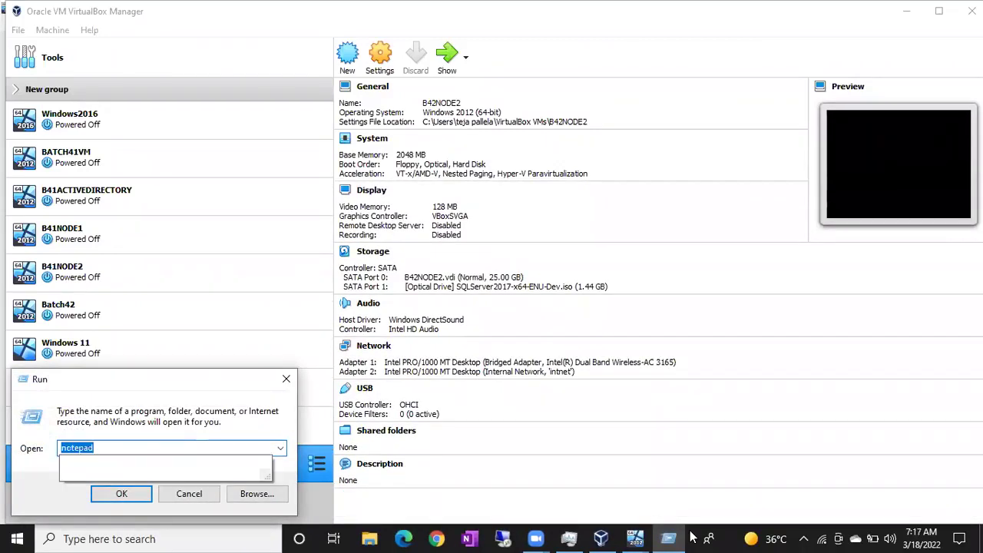
{"action": "key", "text": "Return"}
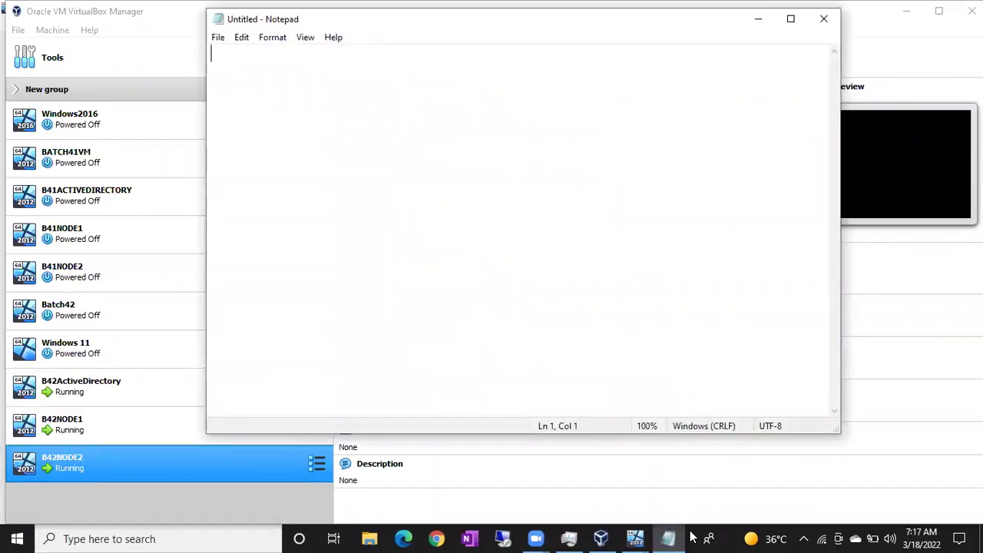
{"action": "left_click", "coordinate": [690, 537]}
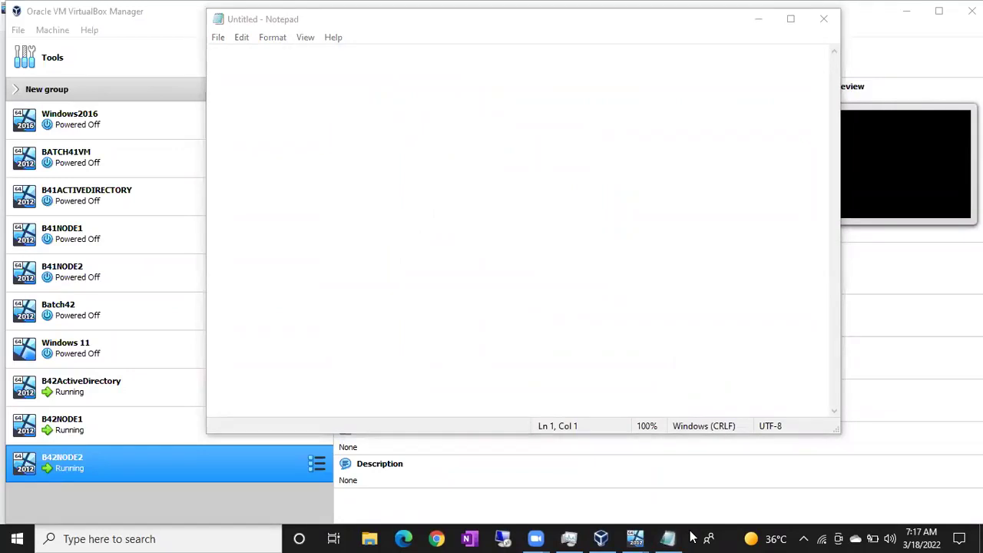
{"action": "left_click", "coordinate": [443, 135]}
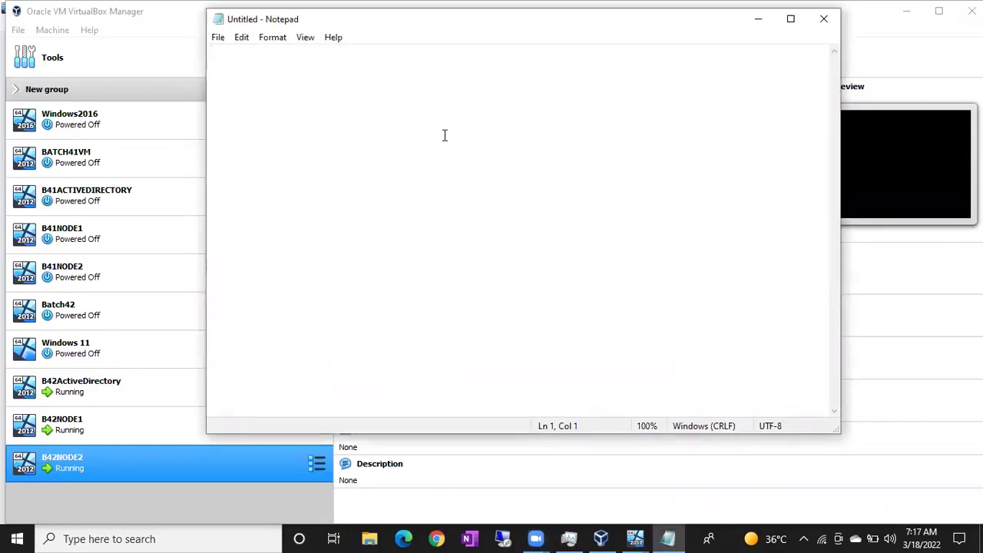
Enter four people's first names on separate lines in the Notepad document and minimize its window
{"action": "type", "text": "nuj"}
{"action": "key", "text": "Return"}
{"action": "type", "text": "sw"}
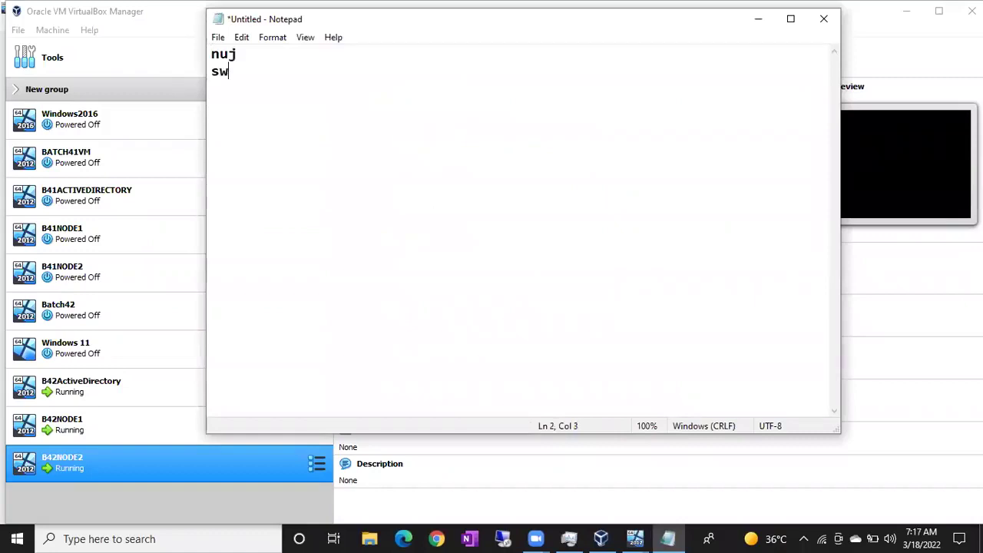
{"action": "type", "text": "athi"}
{"action": "key", "text": "Return"}
{"action": "type", "text": "MAdha"}
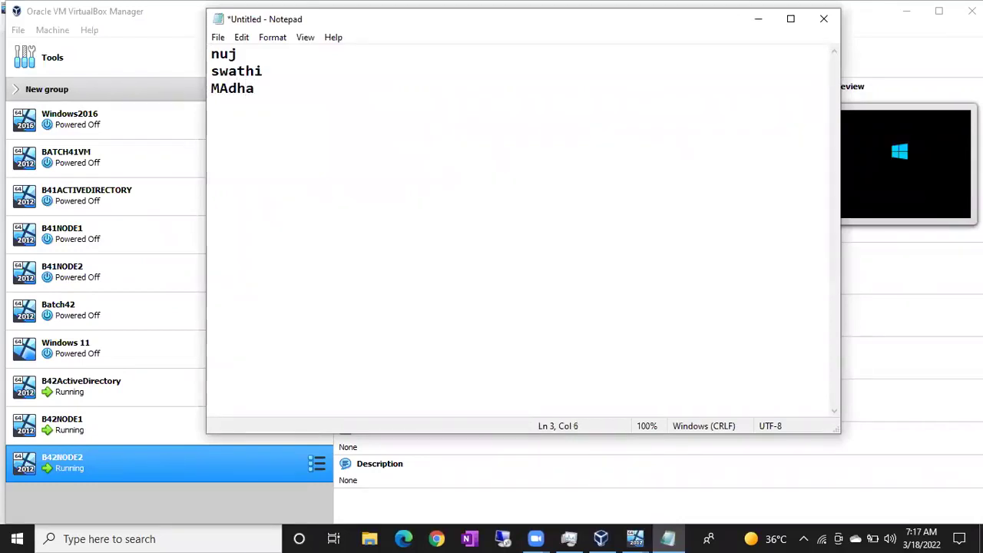
{"action": "type", "text": "vi"}
{"action": "key", "text": "Return"}
{"action": "type", "text": "Rama"}
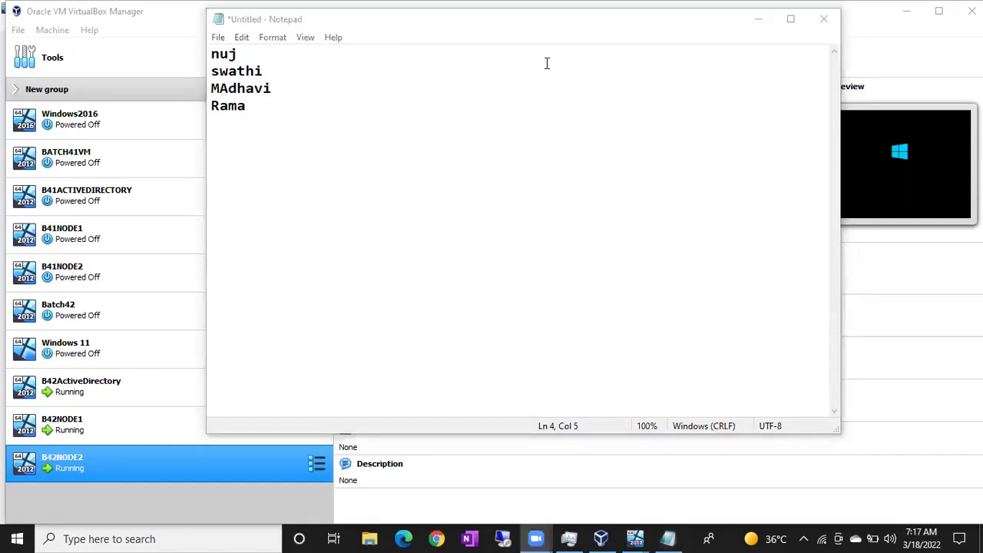
{"action": "left_click_drag", "start_coordinate": [376, 30], "coordinate": [371, 35]}
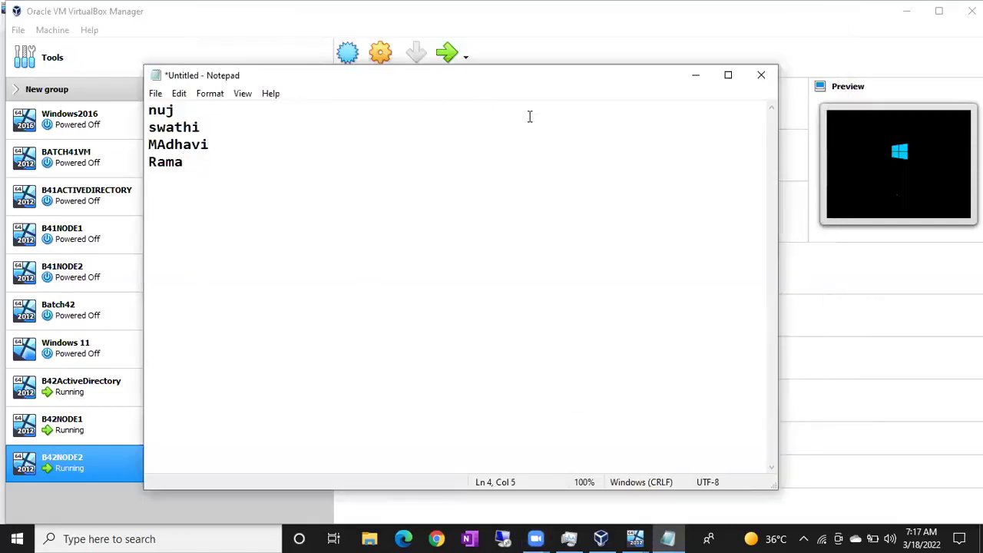
{"action": "left_click", "coordinate": [707, 74]}
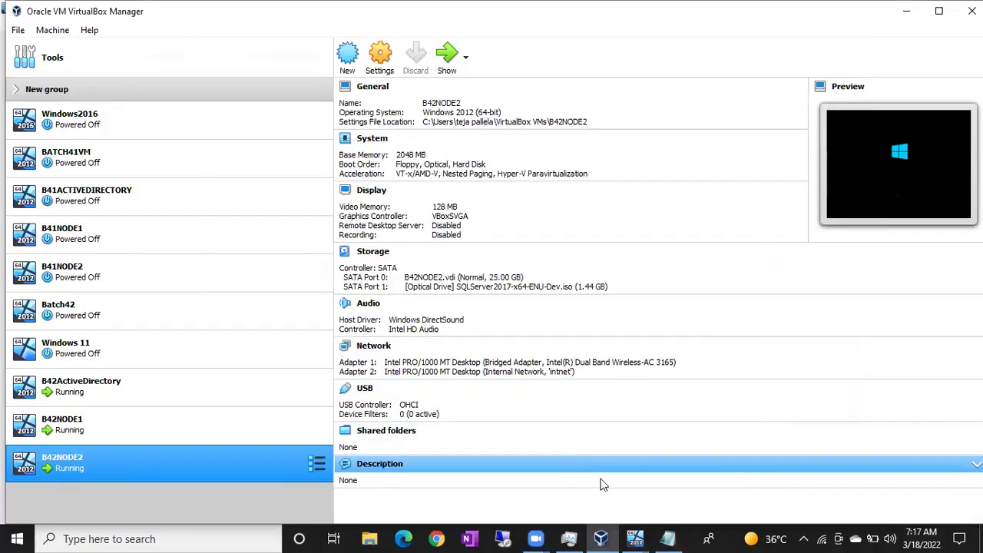
Switch to the B42ActiveDirectory virtual machine and sign in as GOOGLE\Administrator with the account password
{"action": "left_click", "coordinate": [197, 427], "text": "ctrl"}
{"action": "left_click", "coordinate": [190, 420]}
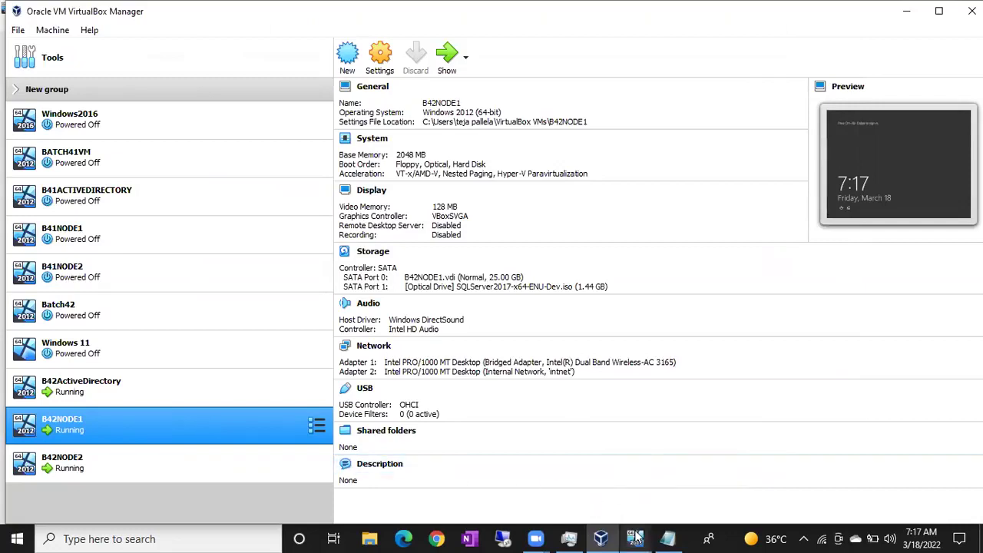
{"action": "mouse_move", "coordinate": [635, 535]}
{"action": "left_click", "coordinate": [509, 491]}
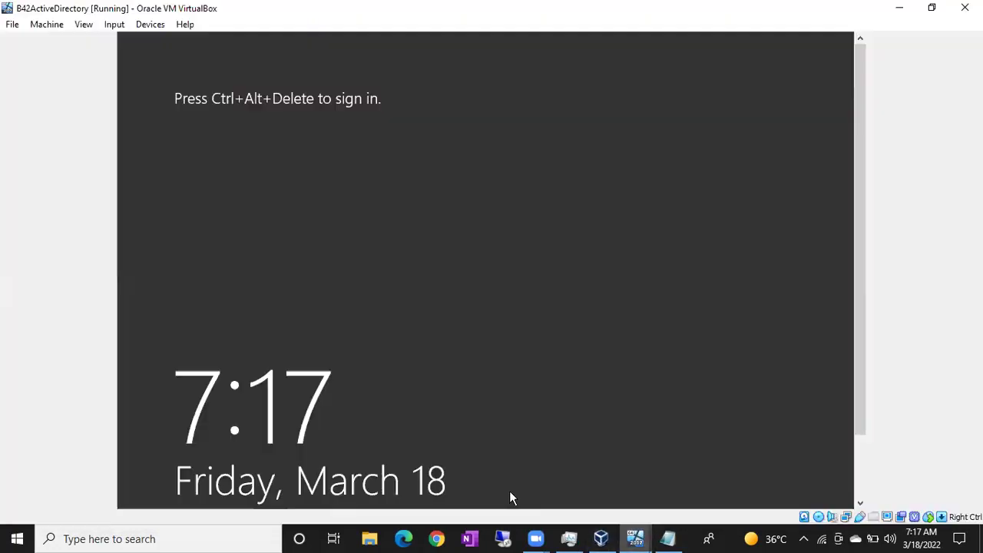
{"action": "key", "text": "ctrl+alt+Delete"}
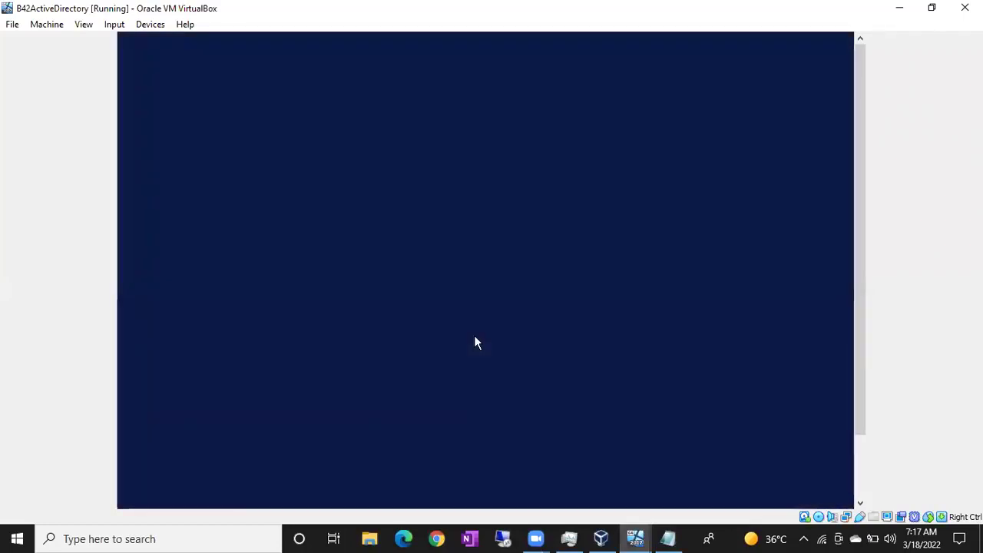
{"action": "type", "text": "•••"}
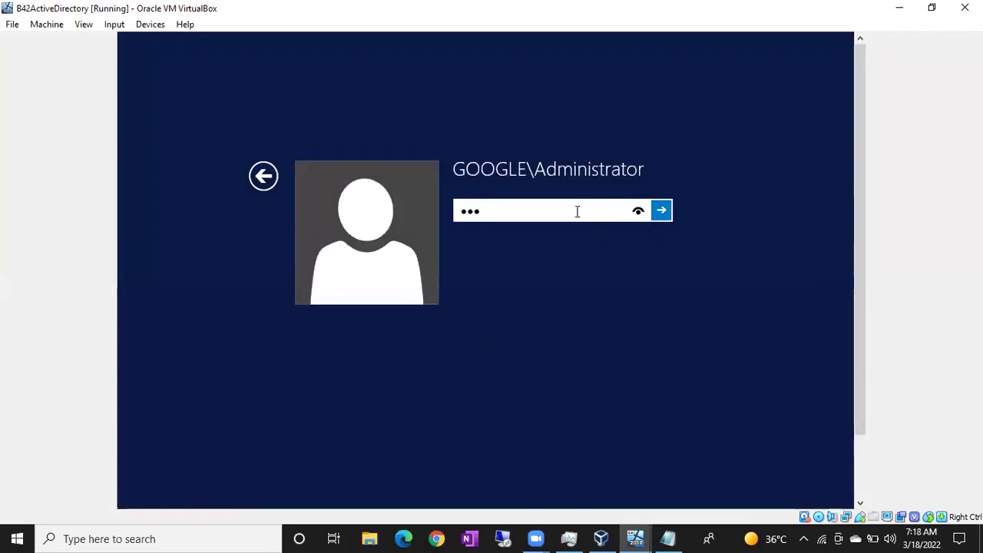
{"action": "key", "text": "BackSpace"}
{"action": "key", "text": "BackSpace"}
{"action": "key", "text": "BackSpace"}
{"action": "type", "text": "••••••"}
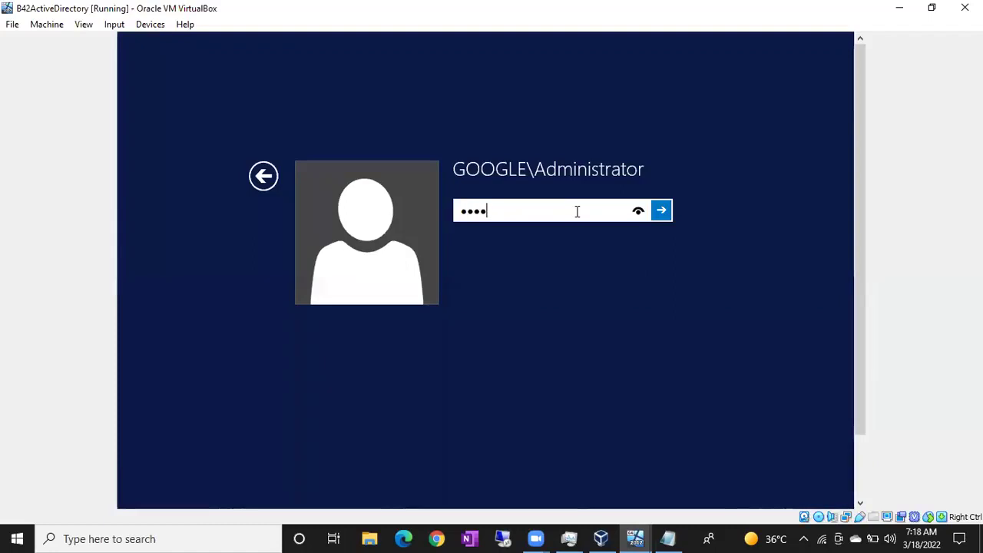
{"action": "type", "text": "•••••••"}
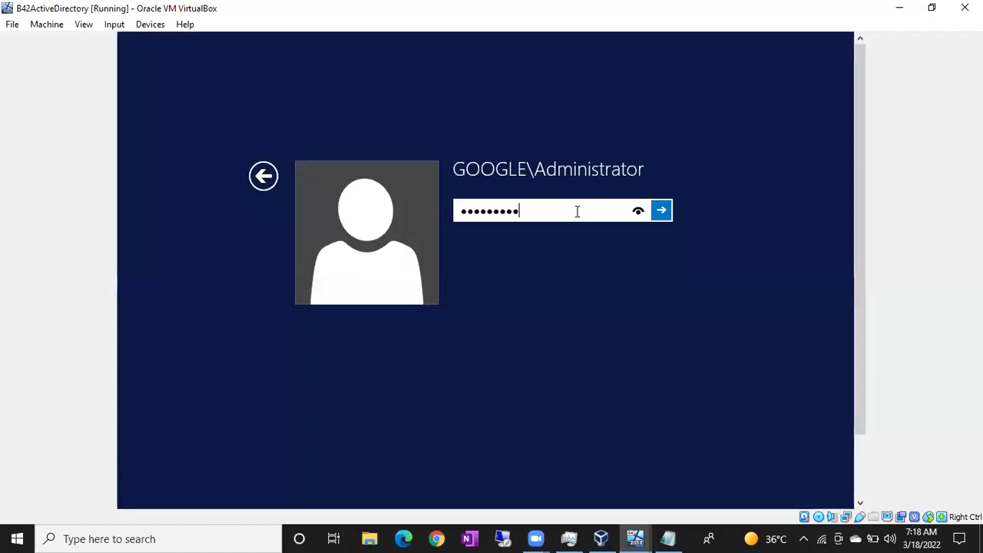
{"action": "key", "text": "Return"}
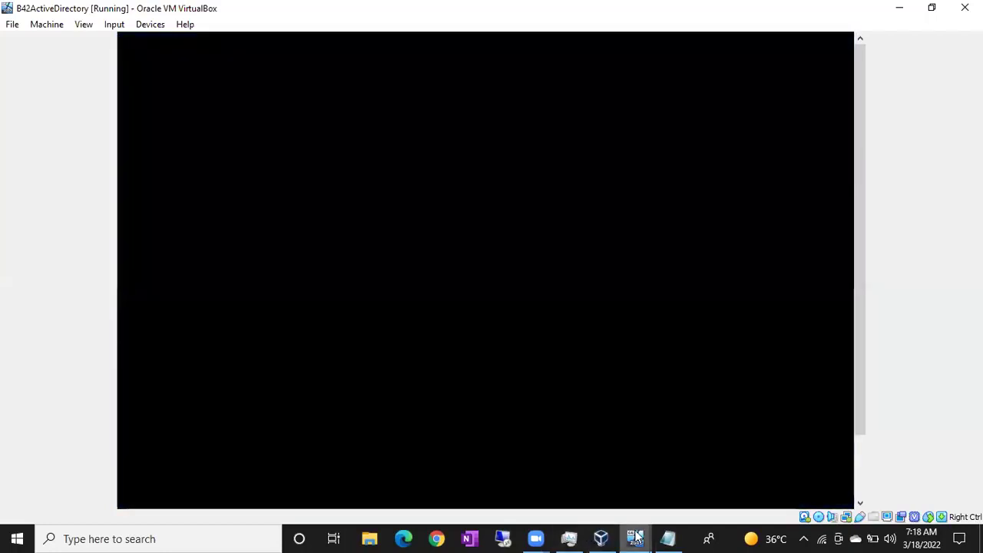
Switch to the B42NODE1 virtual machine and sign in to the displayed GOOGLE domain user account with its password
{"action": "left_click", "coordinate": [625, 535]}
{"action": "left_click", "coordinate": [642, 485]}
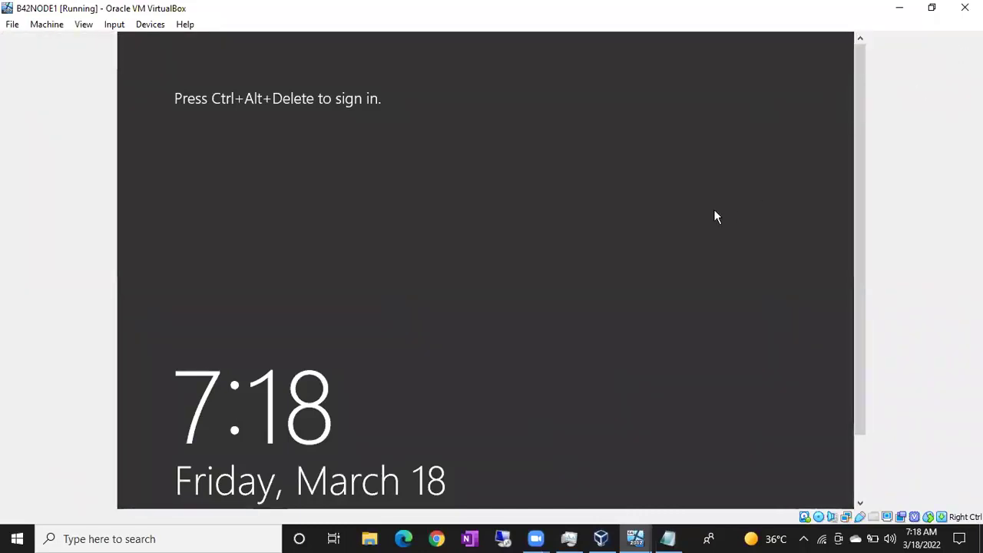
{"action": "key", "text": "ctrl+Delete"}
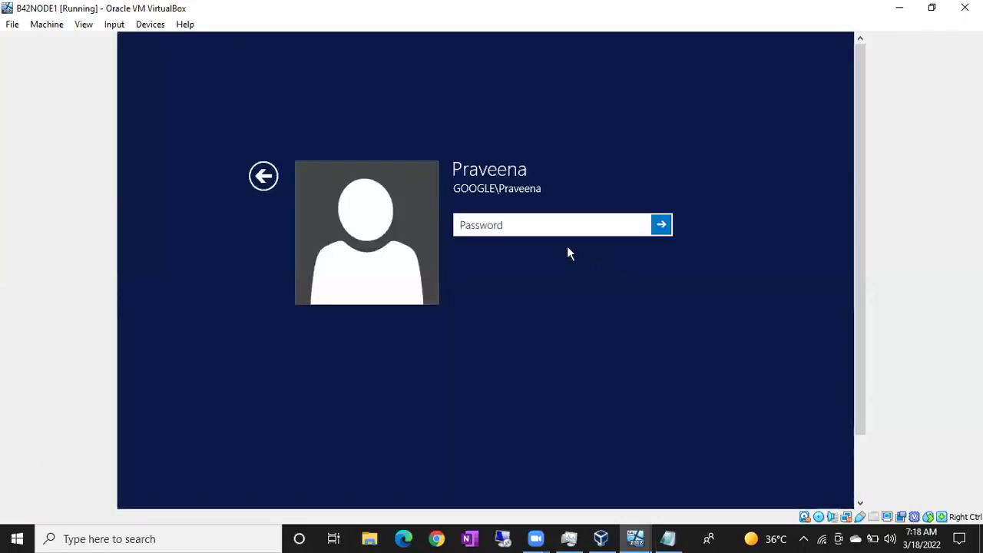
{"action": "type", "text": "••••"}
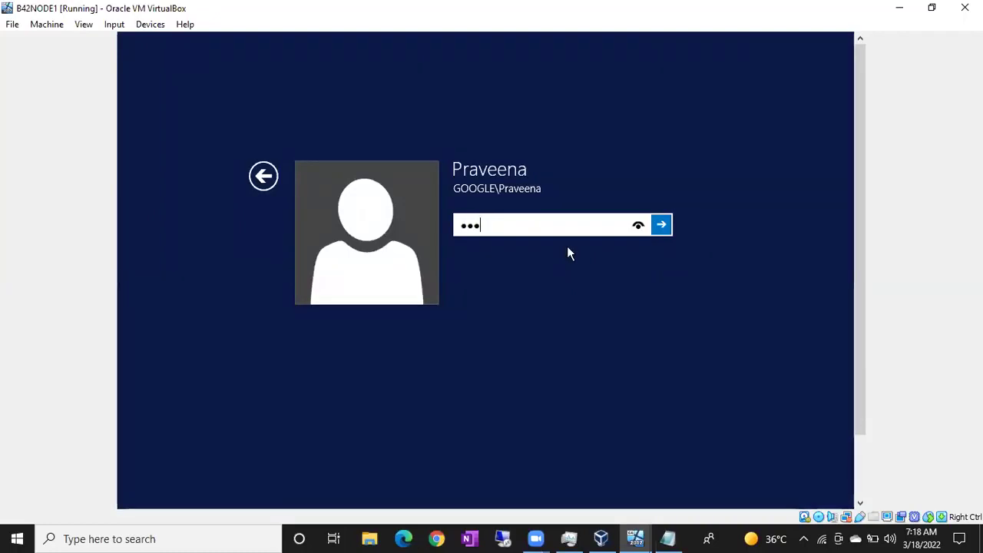
{"action": "type", "text": "•••••••••"}
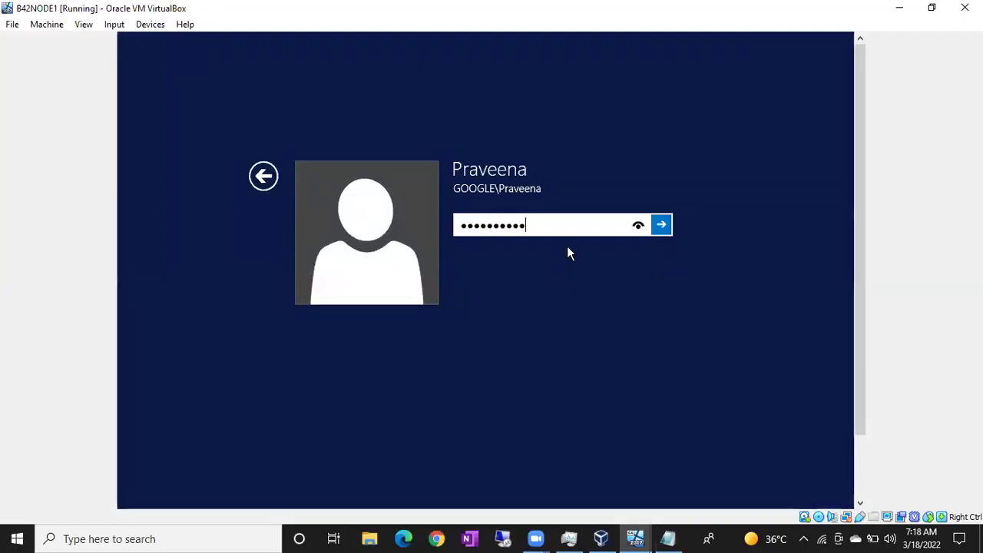
{"action": "key", "text": "Return"}
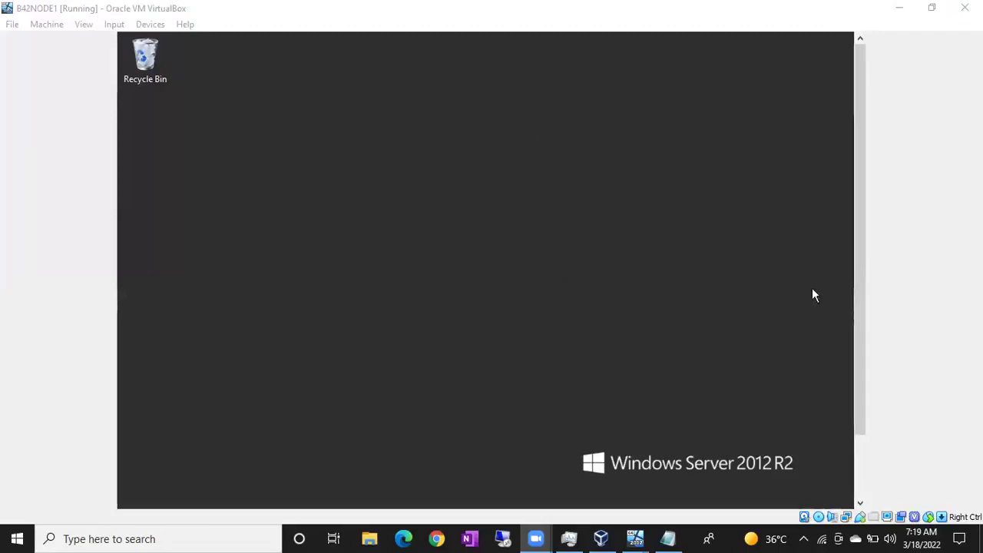
Switch to the B42NODE2 virtual machine and dismiss its mouse pointer integration and keyboard capture notices
{"action": "left_click_drag", "start_coordinate": [856, 301], "coordinate": [846, 396]}
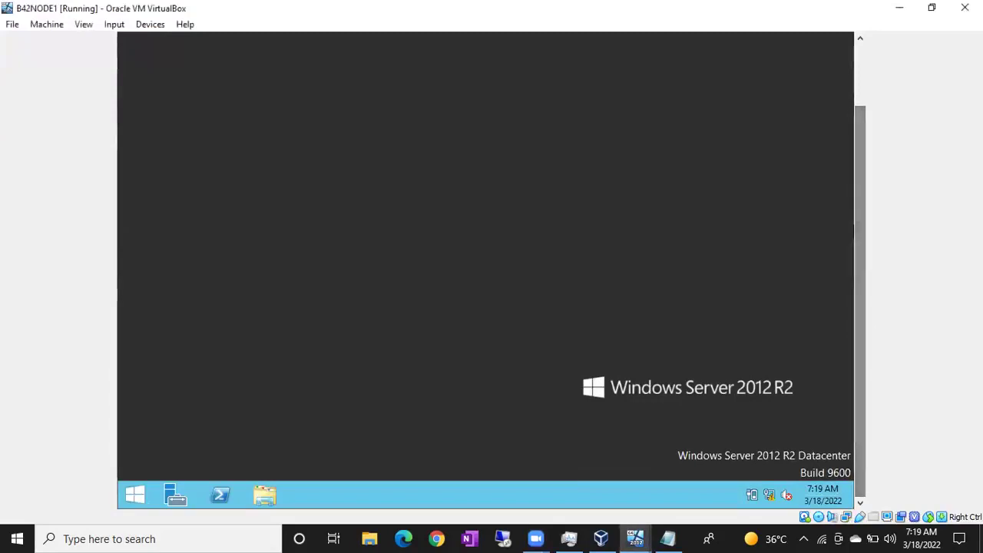
{"action": "left_click", "coordinate": [643, 537]}
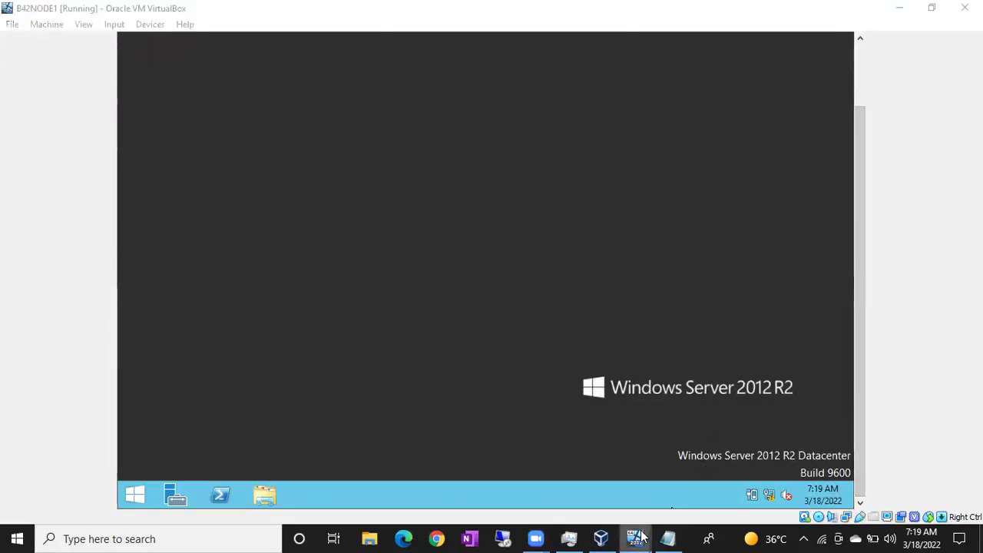
{"action": "left_click", "coordinate": [787, 482]}
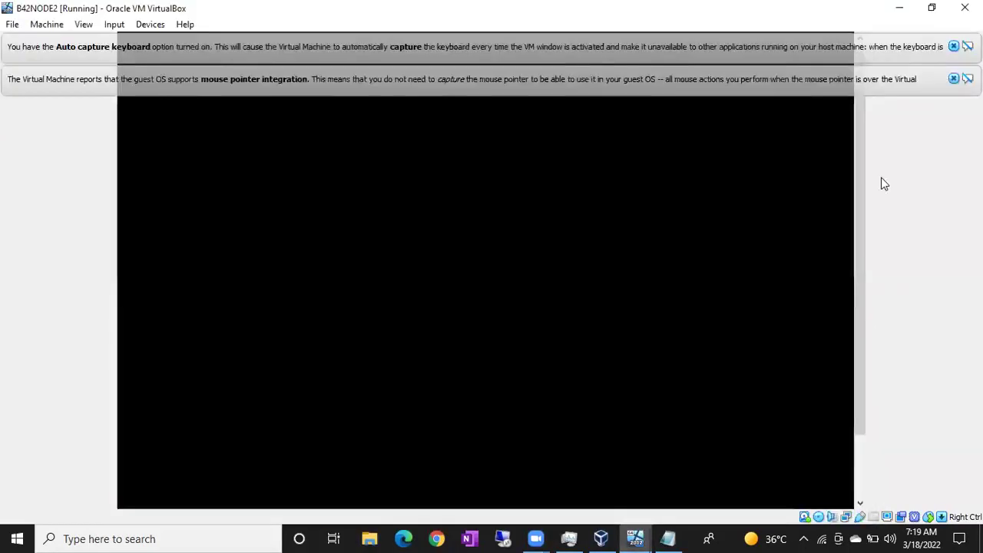
{"action": "left_click", "coordinate": [953, 77]}
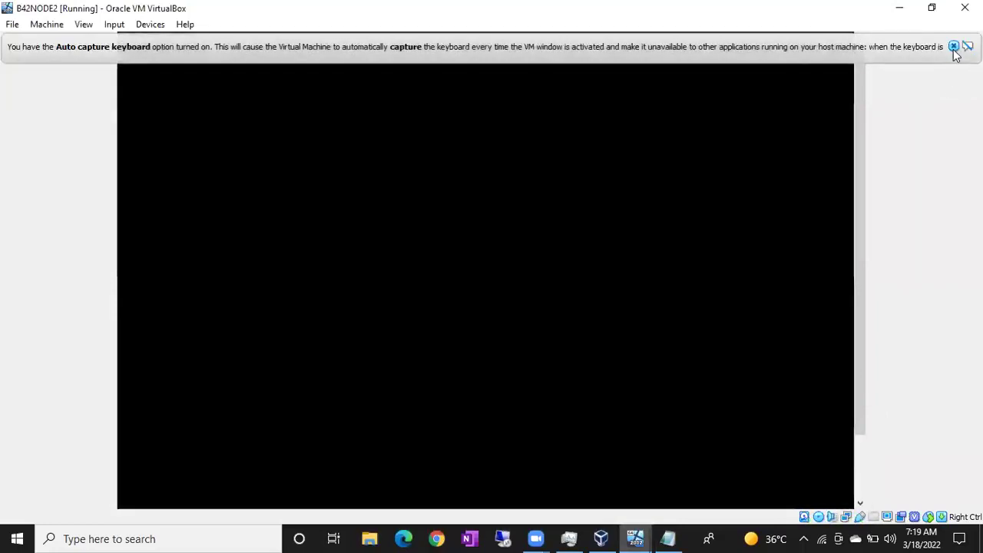
{"action": "left_click", "coordinate": [953, 46]}
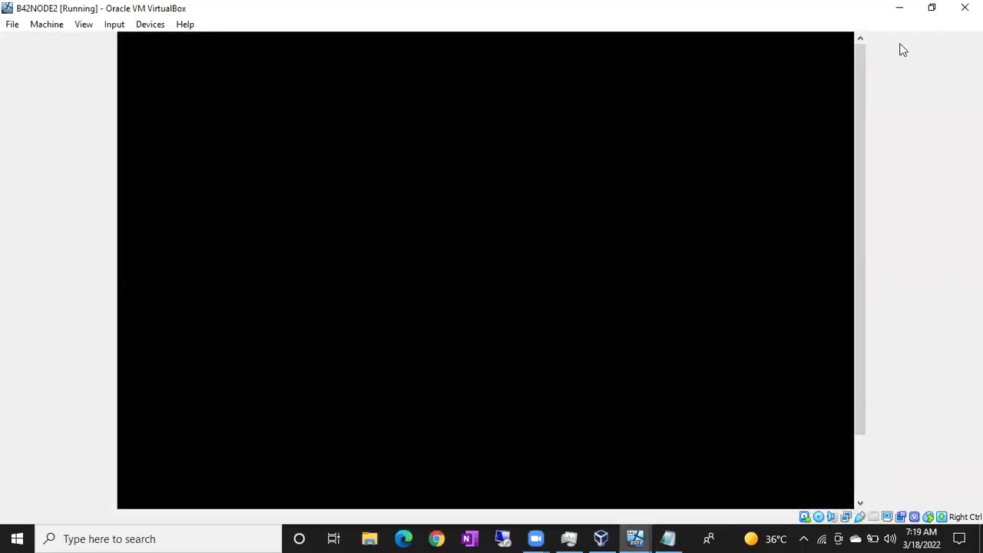
Minimize the B42NODE2 virtual machine window and the Server Manager window inside B42NODE1
{"action": "left_click", "coordinate": [899, 7]}
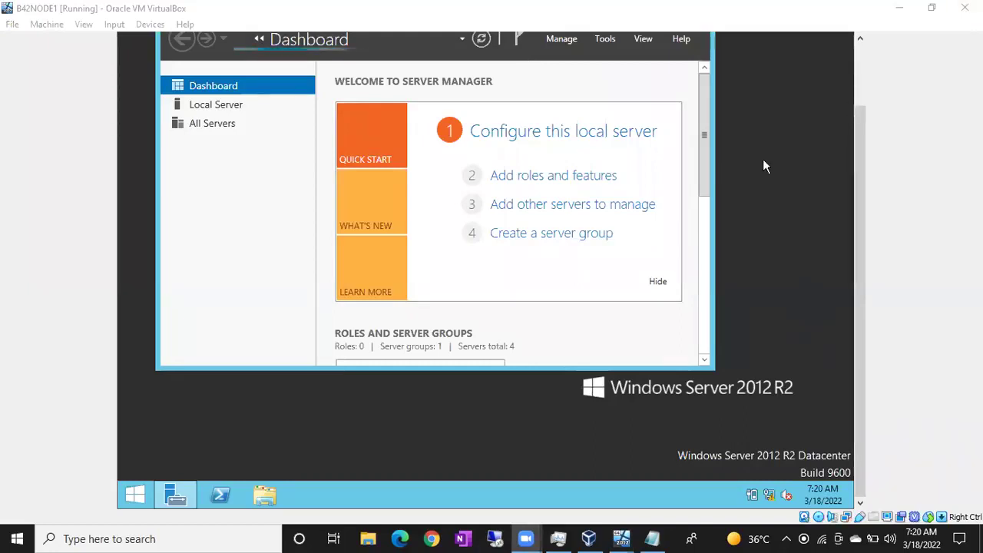
{"action": "left_click_drag", "start_coordinate": [857, 159], "coordinate": [866, 90]}
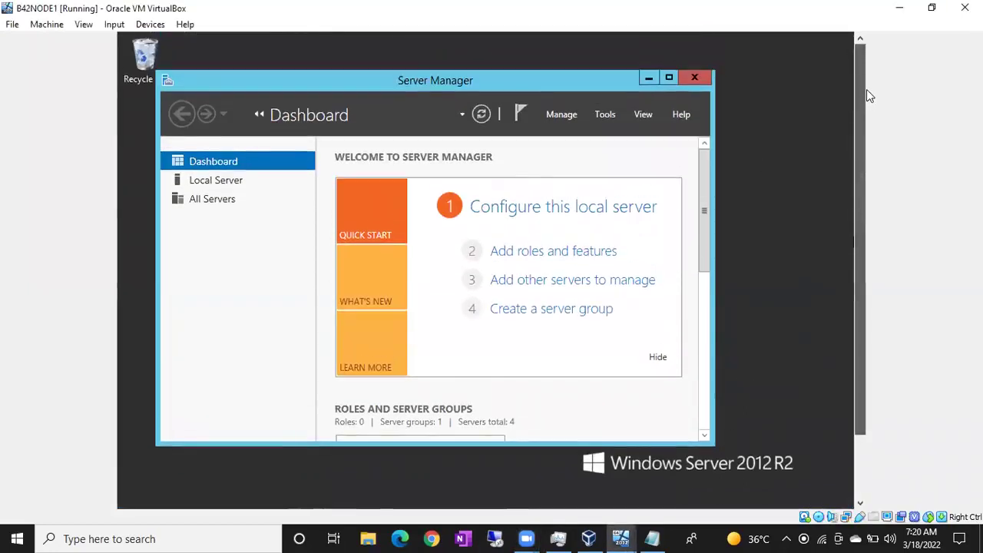
{"action": "left_click", "coordinate": [647, 77]}
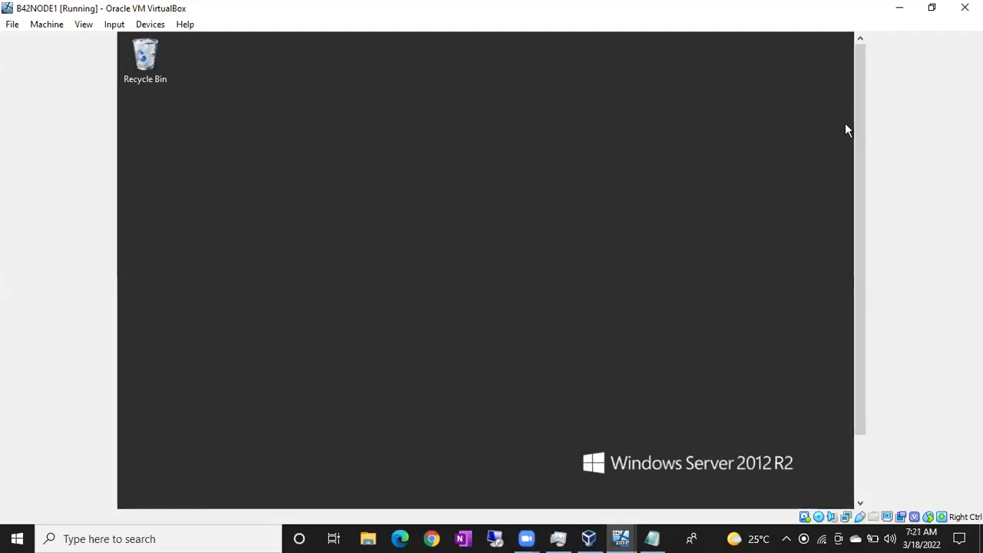
Launch Failover Cluster Manager on B42NODE1 by running cluadmin.msc
{"action": "left_click_drag", "start_coordinate": [855, 120], "coordinate": [843, 199]}
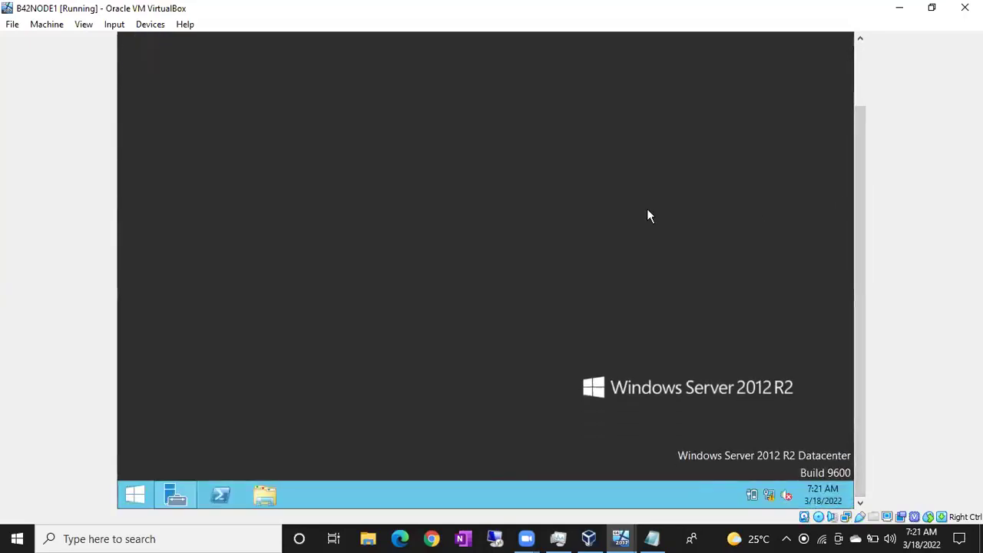
{"action": "key", "text": "super"}
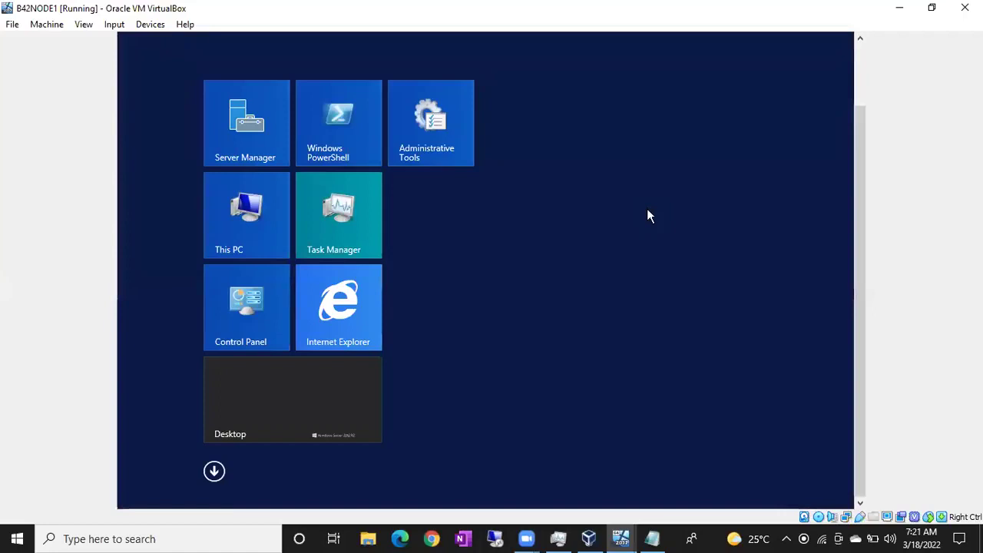
{"action": "key", "text": "super"}
{"action": "key", "text": "super"}
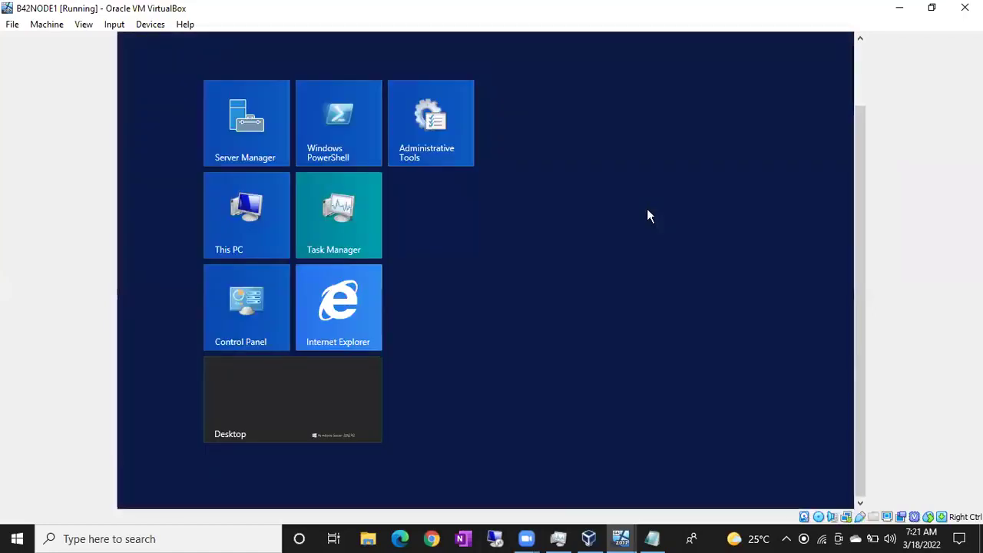
{"action": "key", "text": "super"}
{"action": "key", "text": "super+r"}
{"action": "type", "text": "clu"}
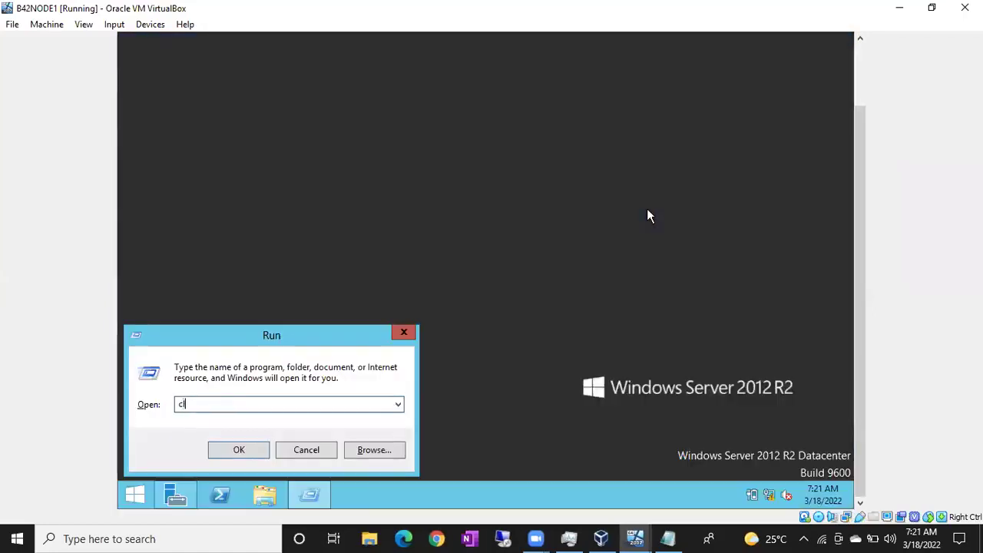
{"action": "key", "text": "Down"}
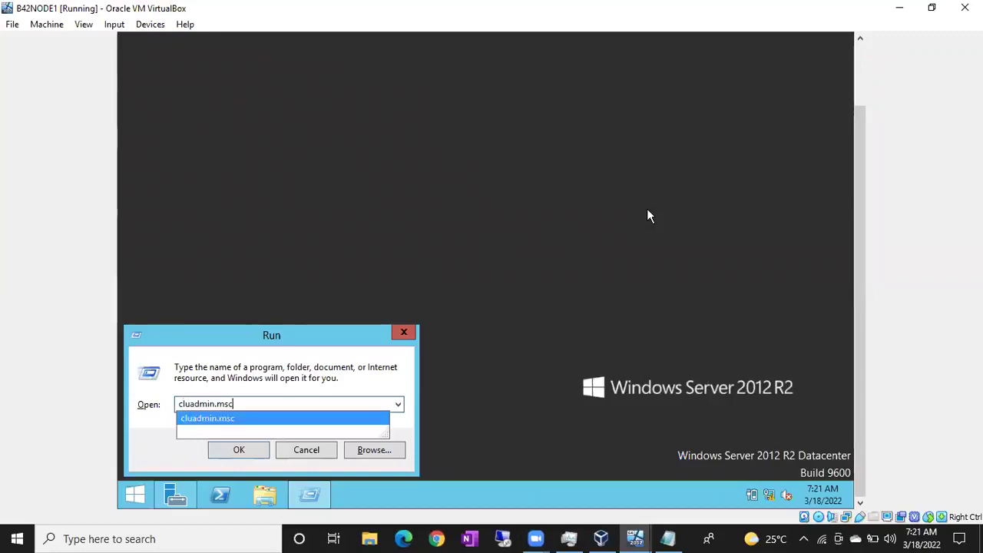
{"action": "key", "text": "Return"}
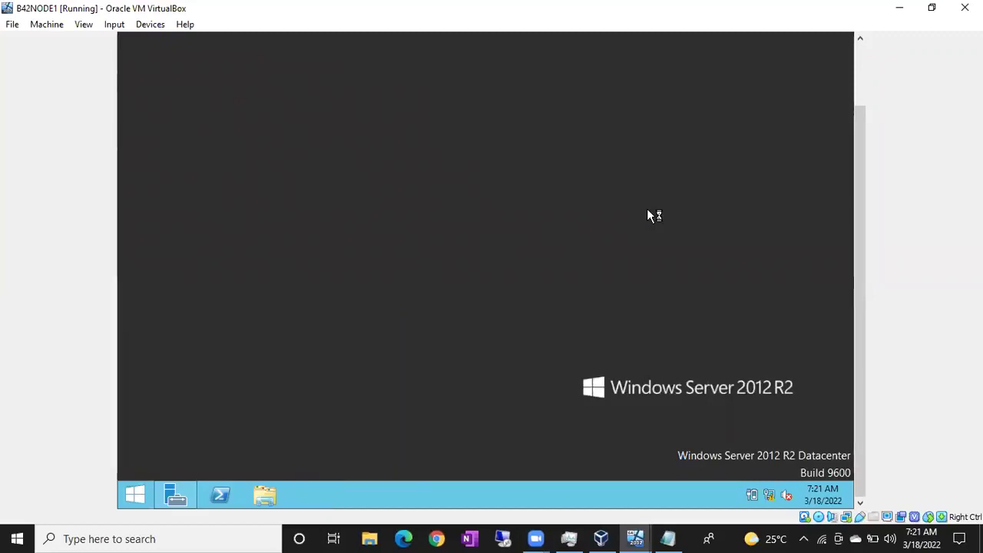
Switch to Chrome, search for "draw io" and open the app.diagrams.net diagram editor
{"action": "left_click", "coordinate": [436, 538]}
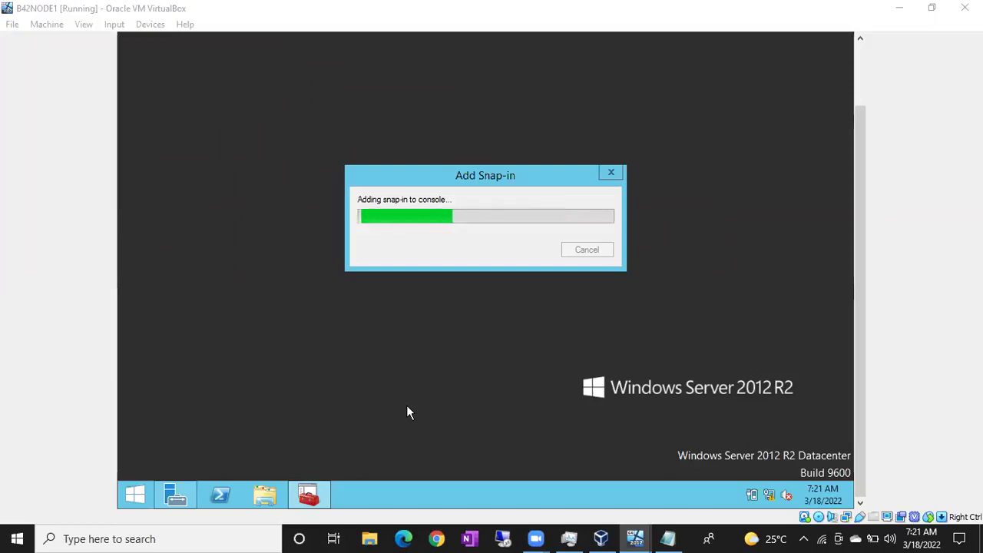
{"action": "key", "text": "alt+Tab"}
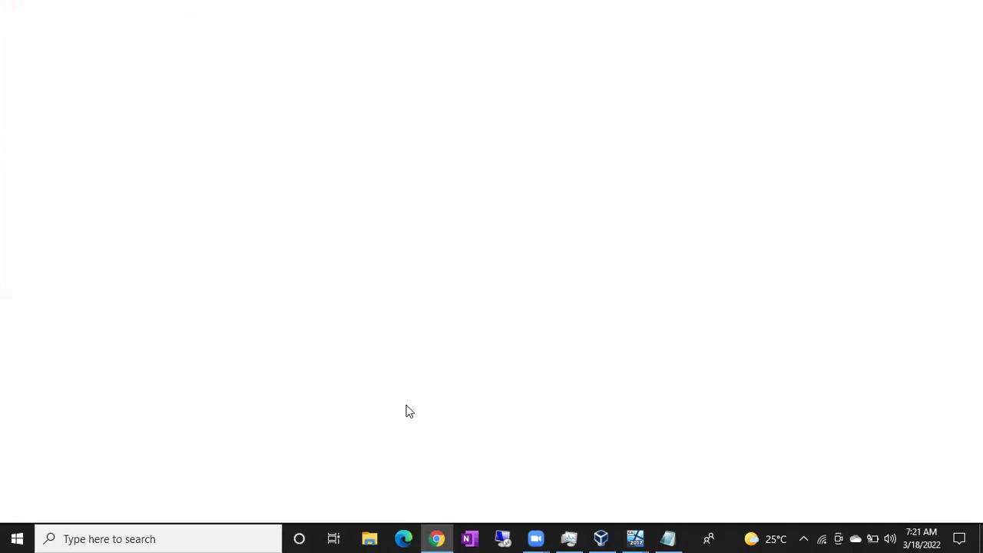
{"action": "left_click", "coordinate": [533, 74]}
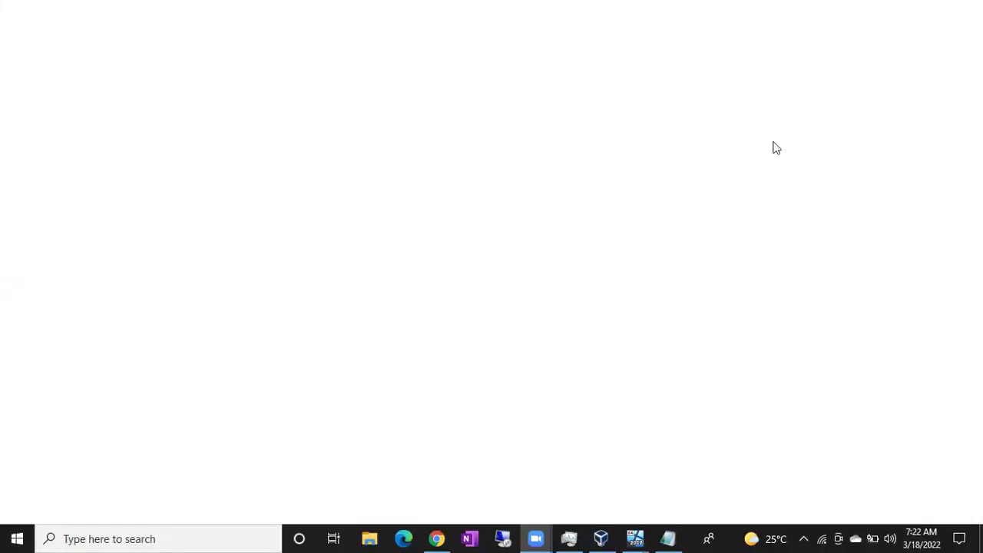
{"action": "left_click", "coordinate": [437, 537]}
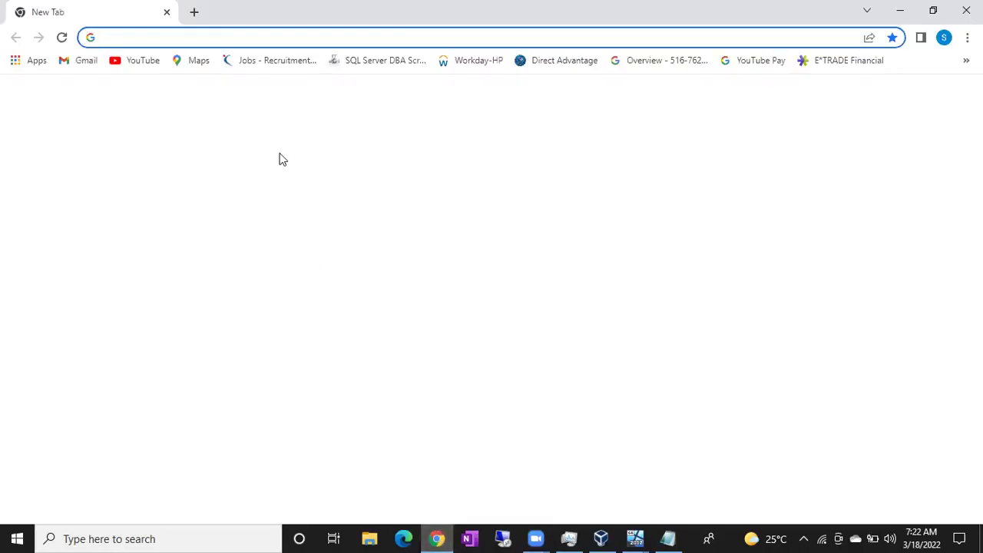
{"action": "left_click", "coordinate": [170, 36]}
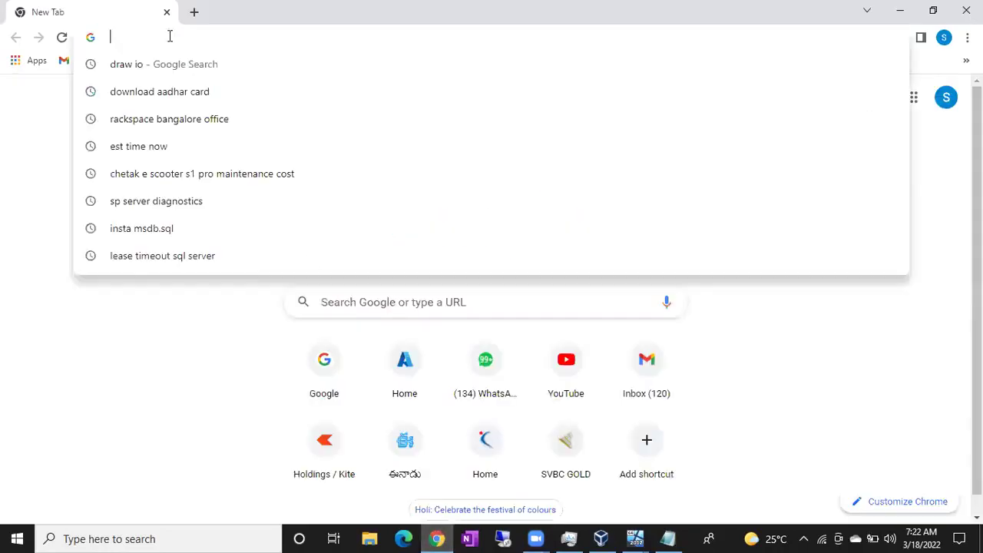
{"action": "type", "text": "draw io"}
{"action": "key", "text": "Return"}
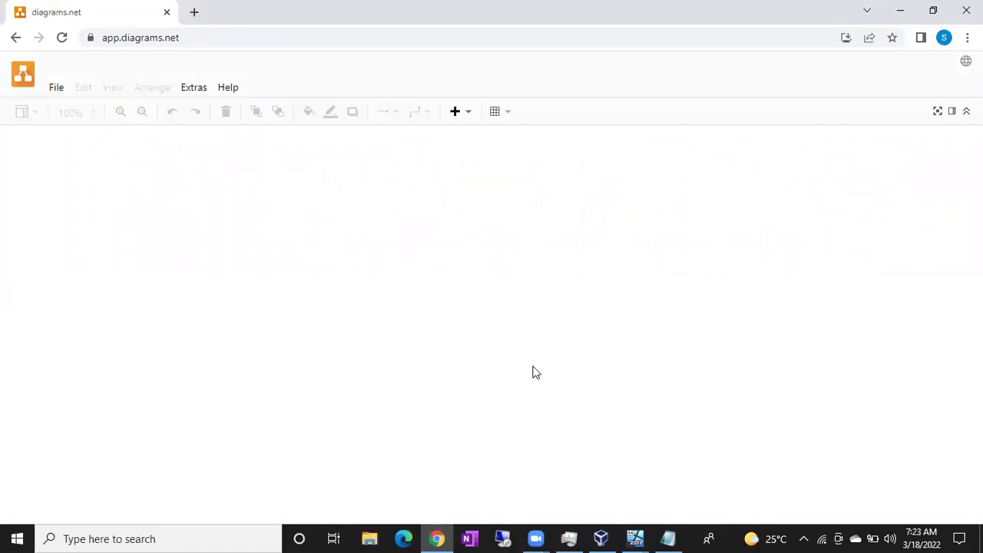
Open the existing BATCH 42 diagram from the Google Drive files
{"action": "left_click", "coordinate": [464, 281]}
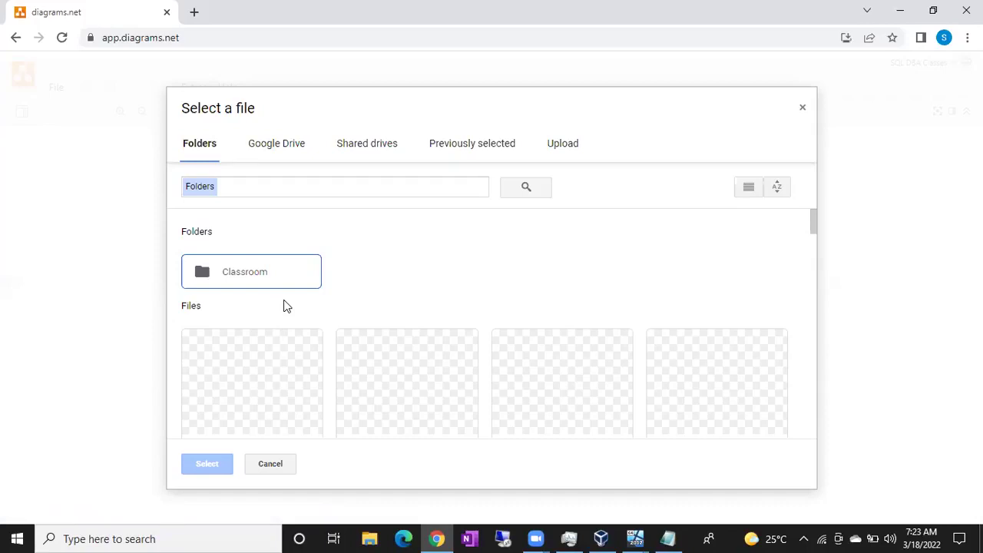
{"action": "scroll", "coordinate": [265, 366], "scroll_direction": "down", "scroll_amount": 2}
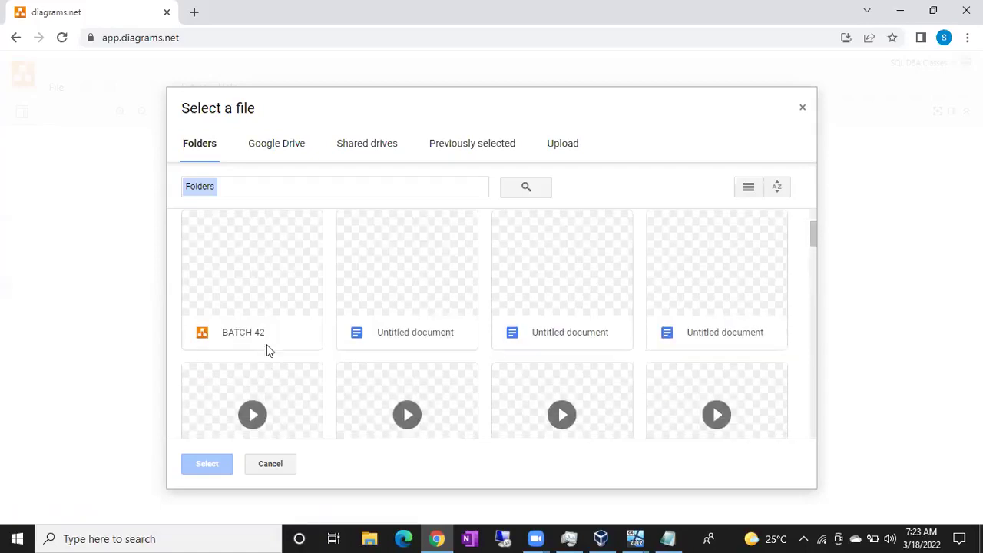
{"action": "left_click", "coordinate": [270, 311]}
{"action": "double_click", "coordinate": [271, 311]}
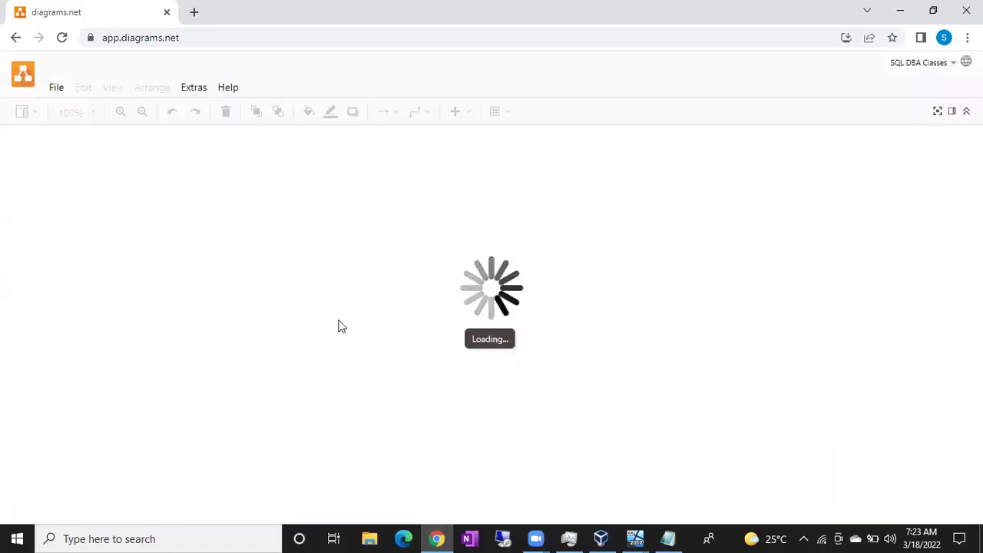